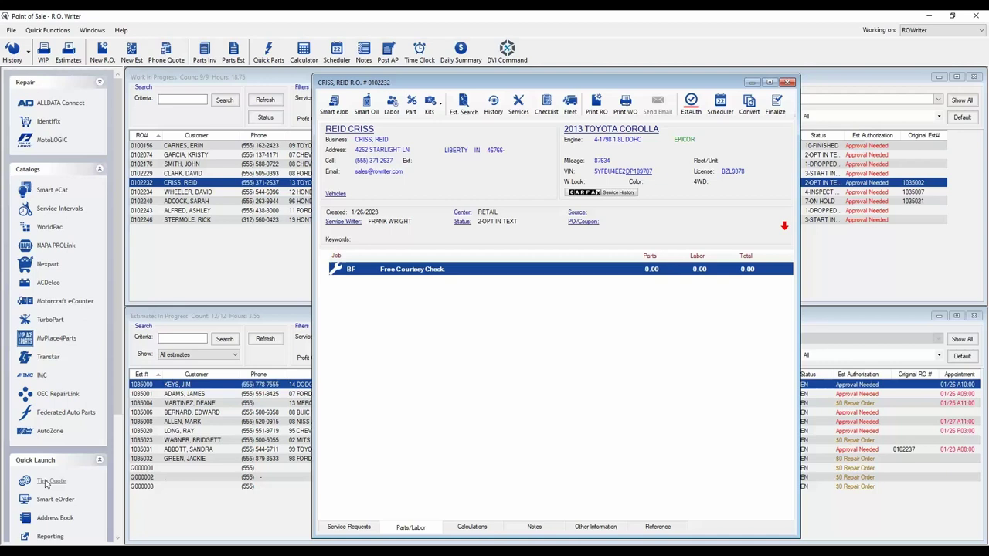
Step: Start a Tire Quote for the Corolla using tire size P205/55R16-89H
left_click(51, 481)
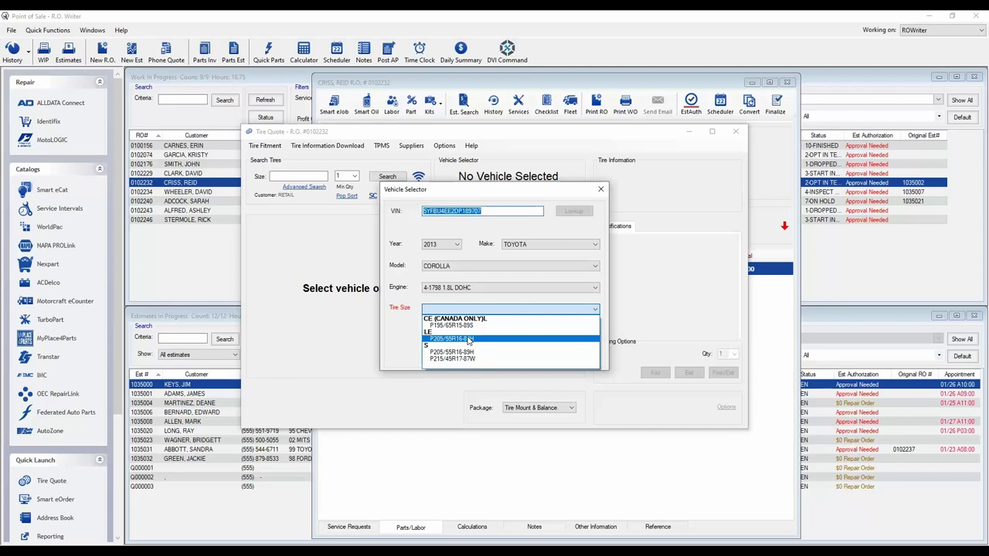
left_click(469, 340)
left_click(574, 356)
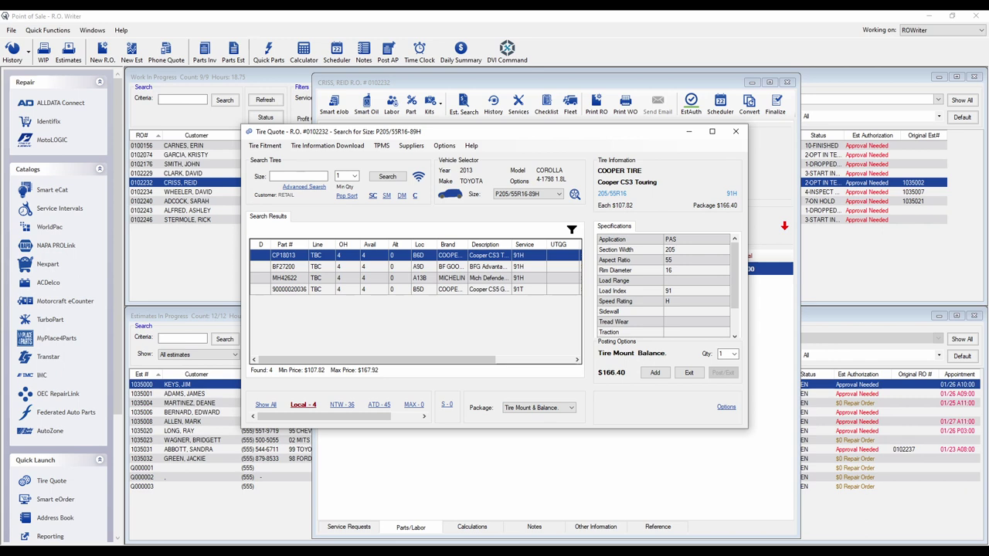
Step: Compare tire results from all suppliers, then NTW and ATD, before returning to Local stock
left_click(267, 406)
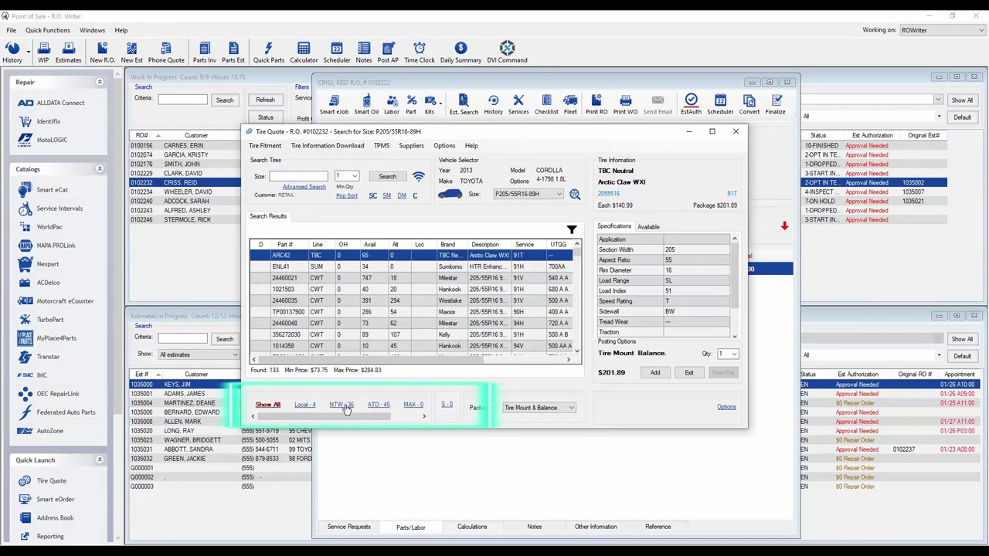
left_click(344, 407)
left_click(372, 406)
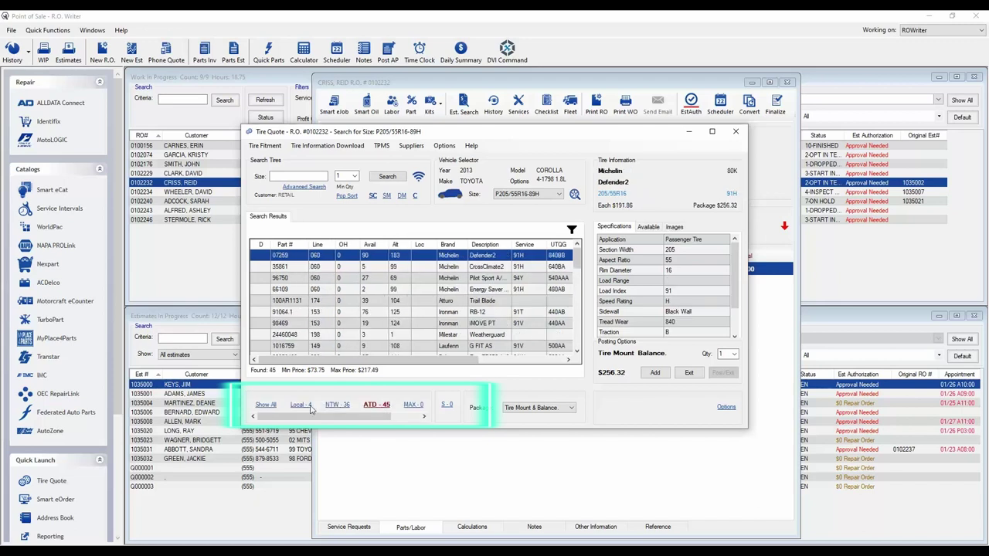
left_click(302, 405)
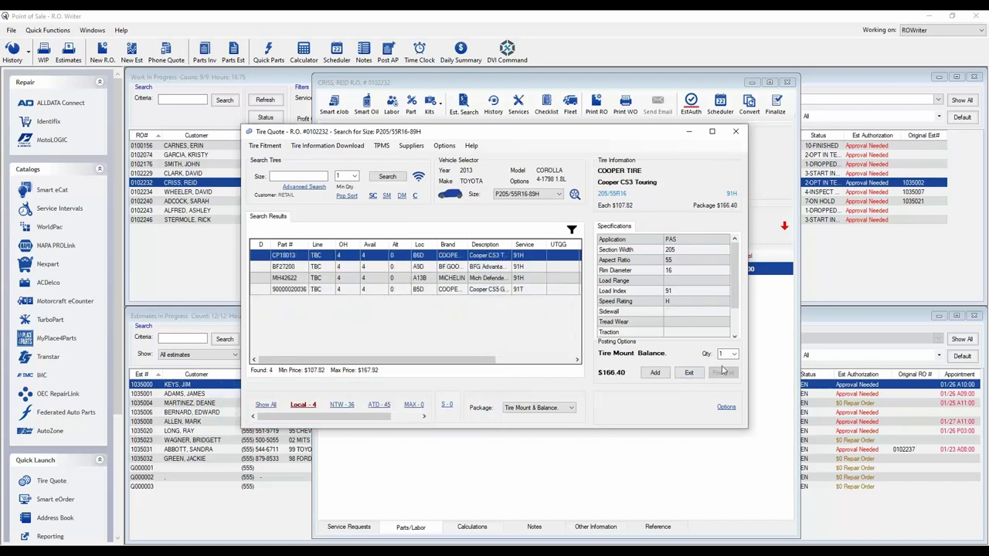
Step: Change the quoted tire quantity to 4, then to 2
left_click(734, 354)
left_click(725, 383)
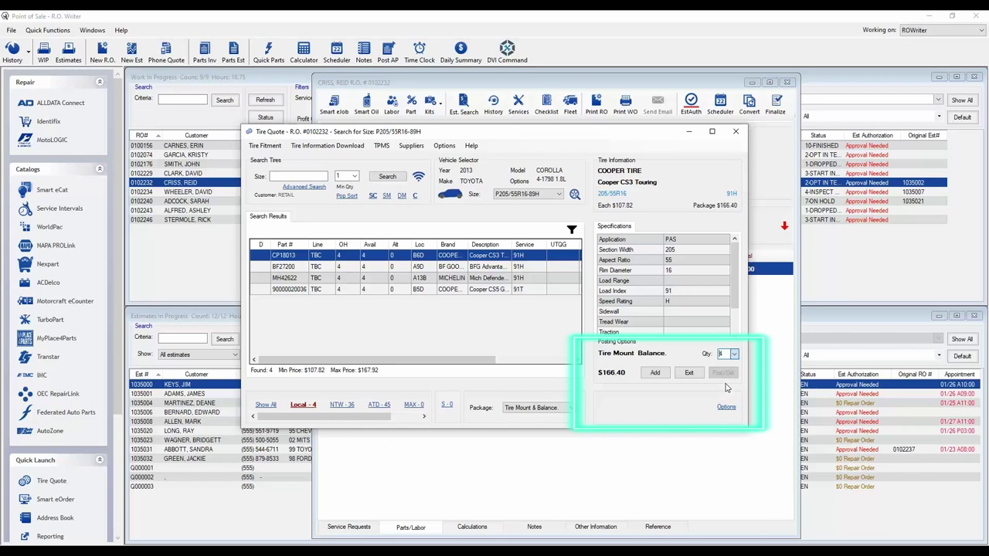
left_click(734, 357)
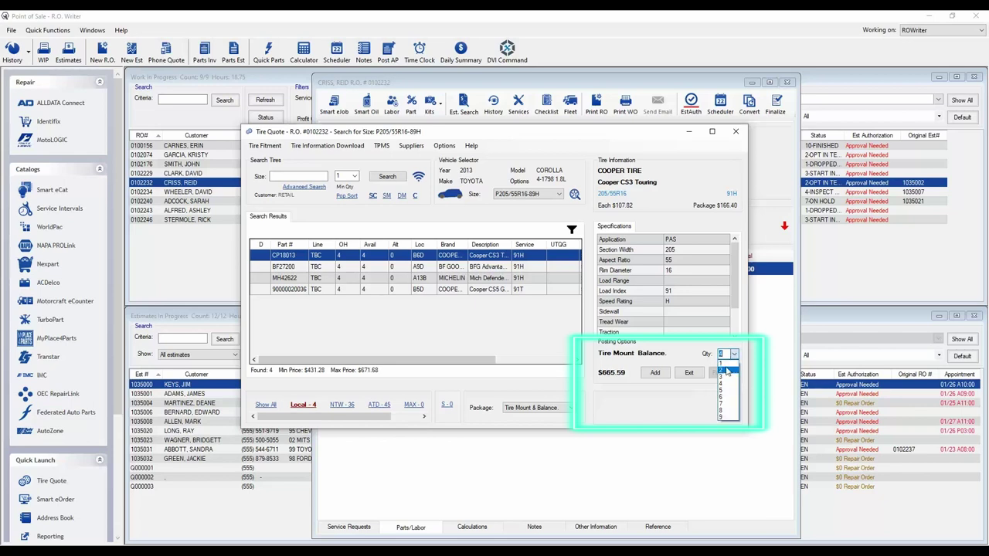
left_click(726, 371)
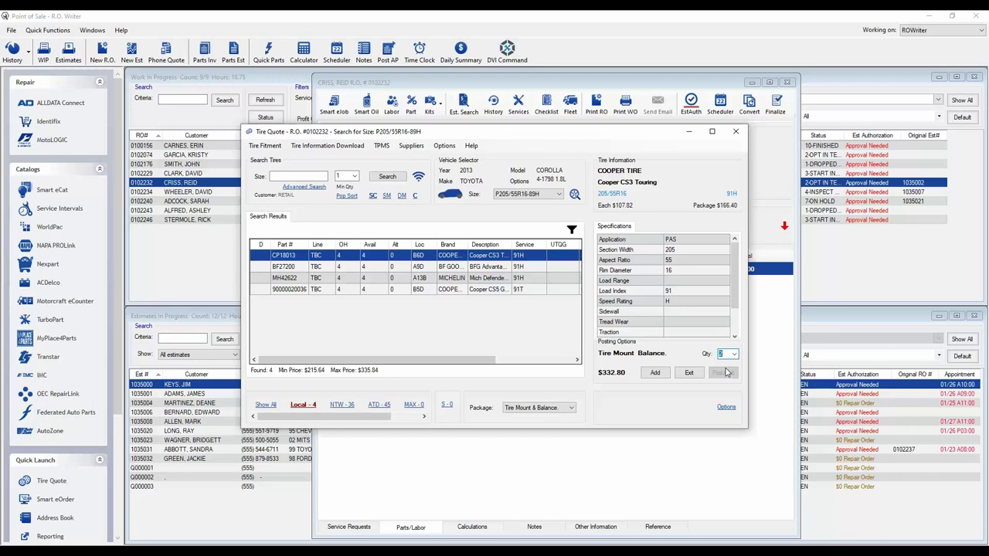
Step: Post two BF27200 tires with the Tire Mount & Balance package, adding an alignment
left_click(402, 267)
left_click(572, 408)
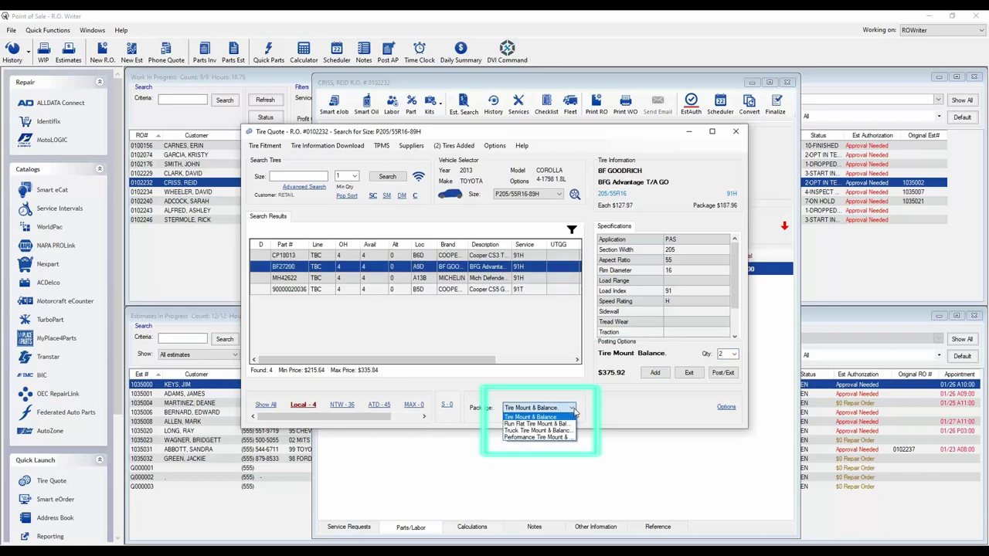
left_click(560, 417)
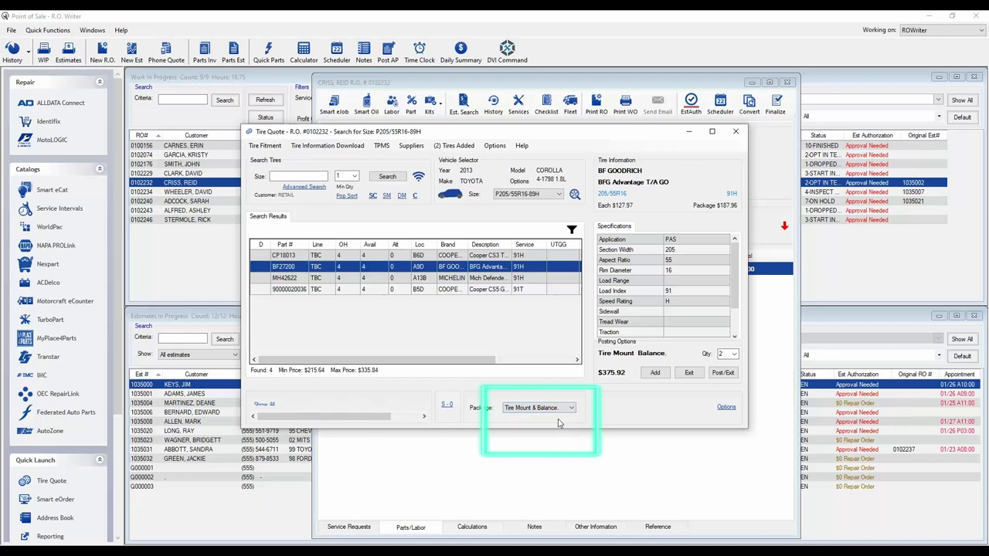
left_click(725, 374)
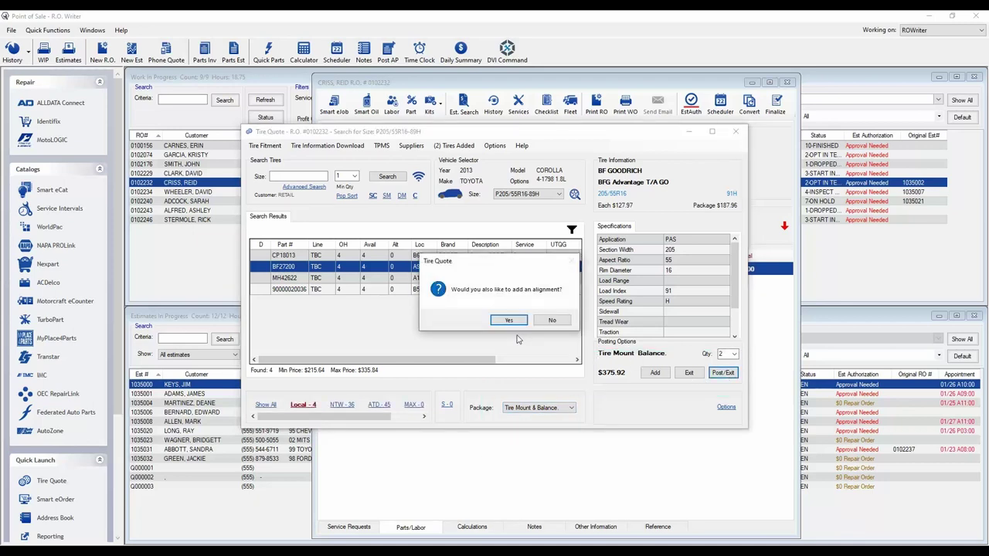
left_click(518, 322)
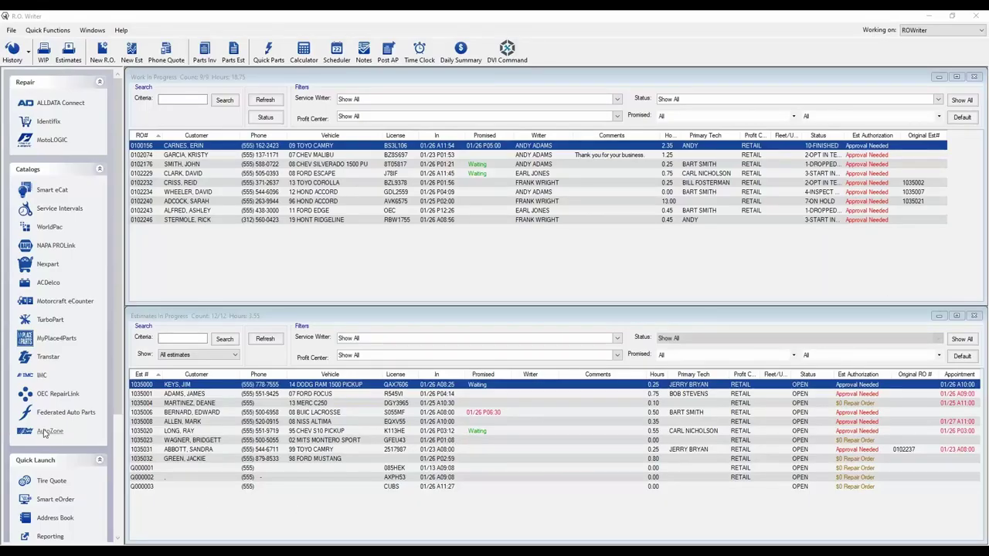
Step: Load labor operation 805 Tire Mount & Balance from the TIRE SERVICE category
scroll(44, 435, "down", 3)
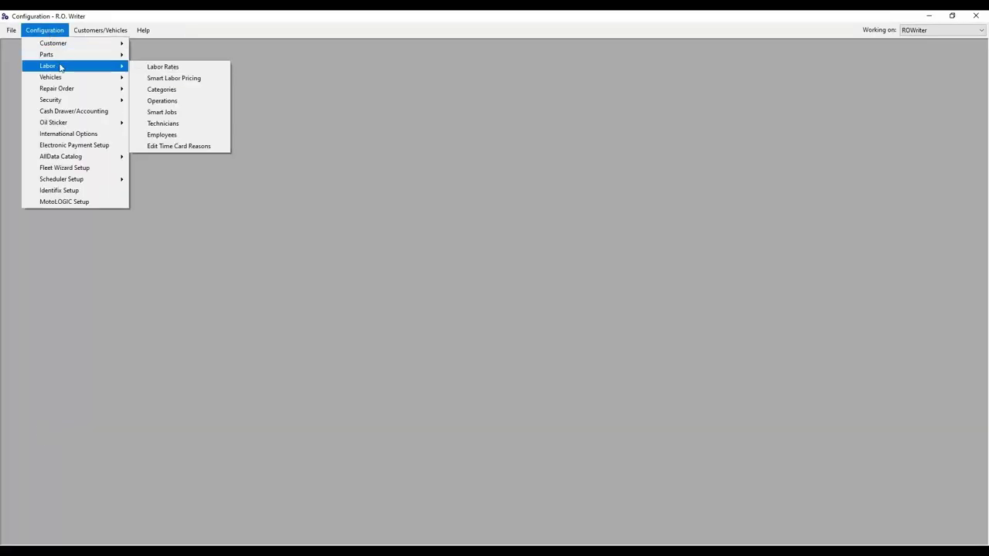
left_click(158, 101)
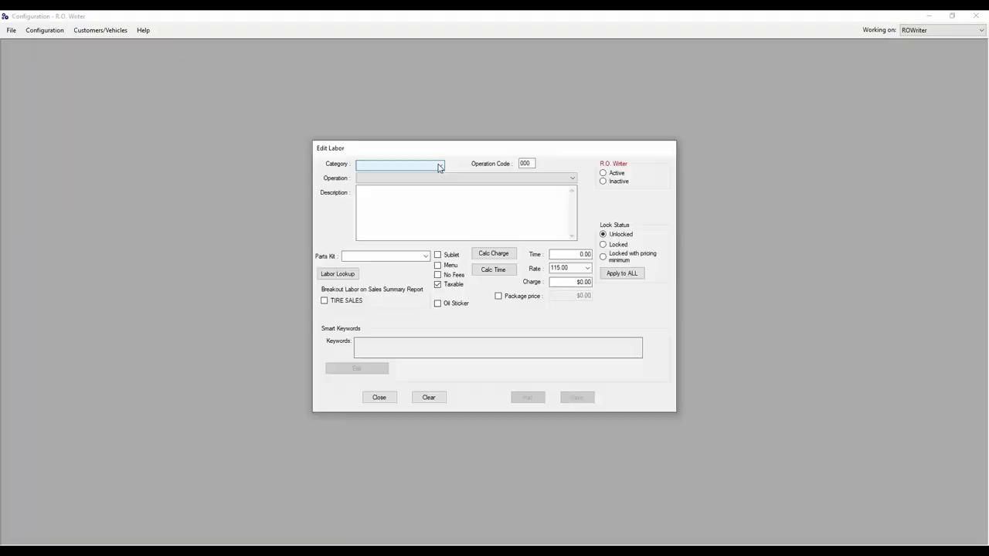
left_click(439, 166)
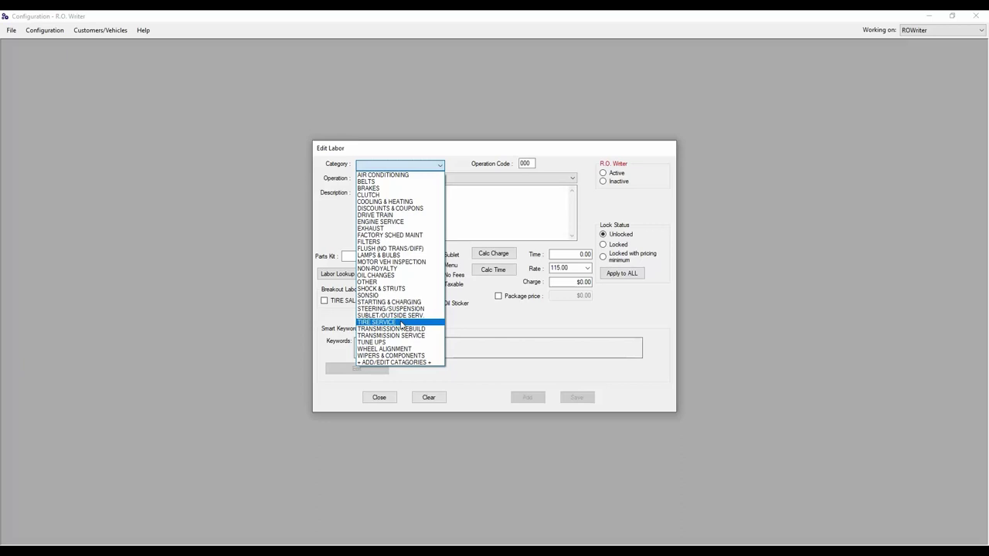
left_click(390, 322)
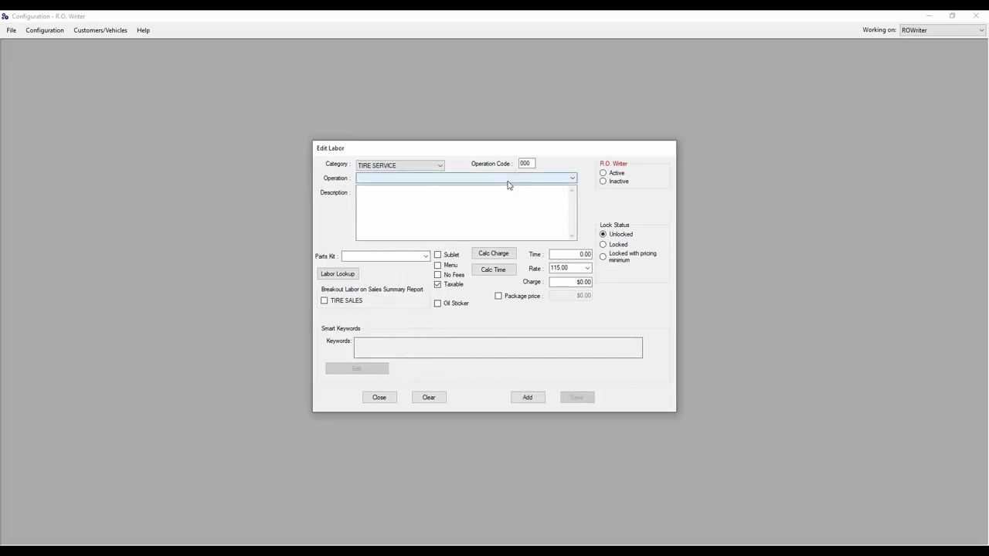
left_click(508, 180)
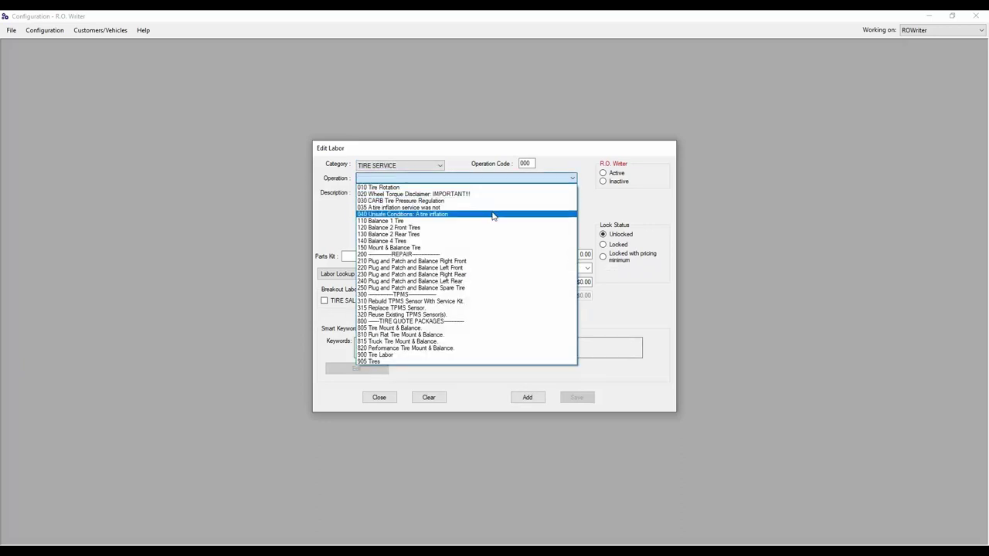
left_click(417, 328)
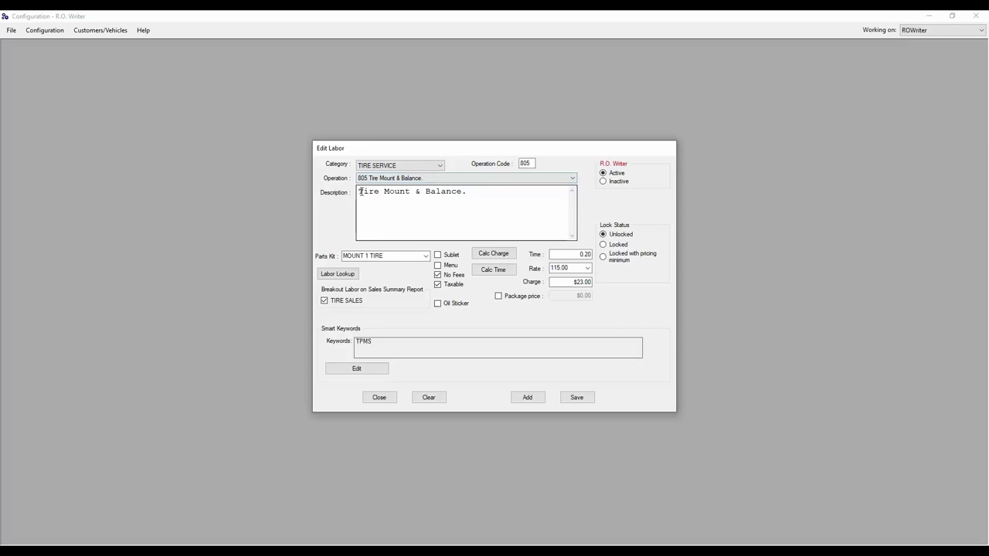
Step: Save operation 805 Tire Mount & Balance and close the Edit Labor window
left_click_drag(358, 191, 472, 192)
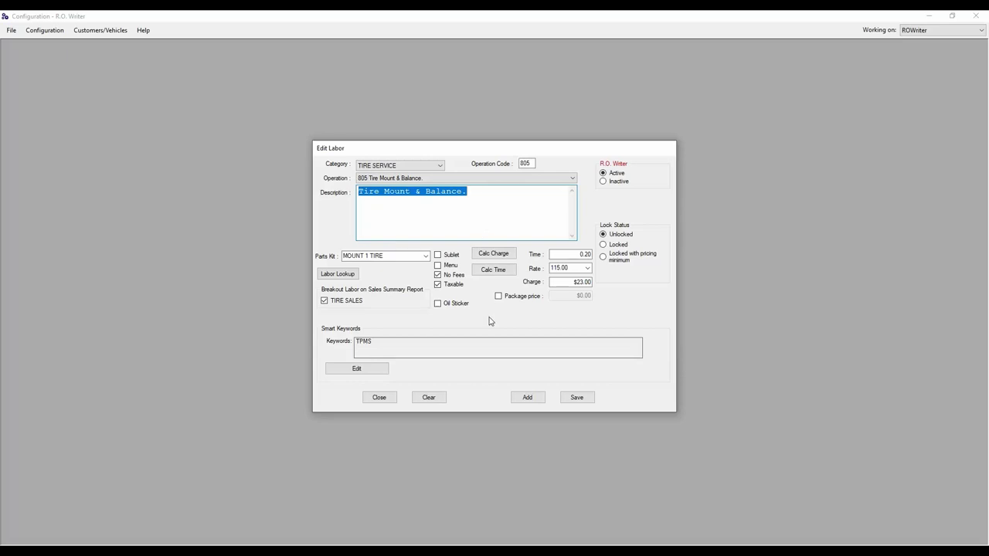
left_click(577, 398)
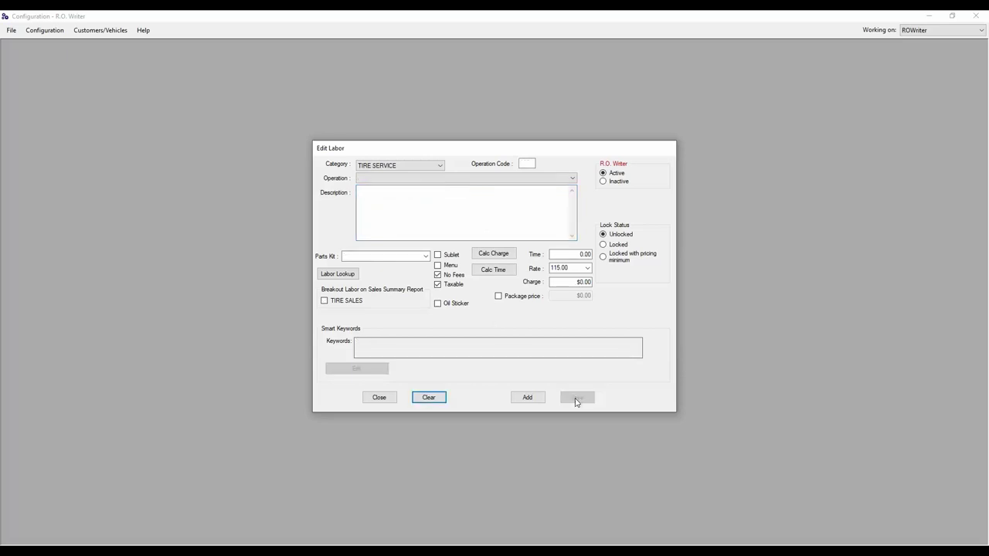
left_click(385, 401)
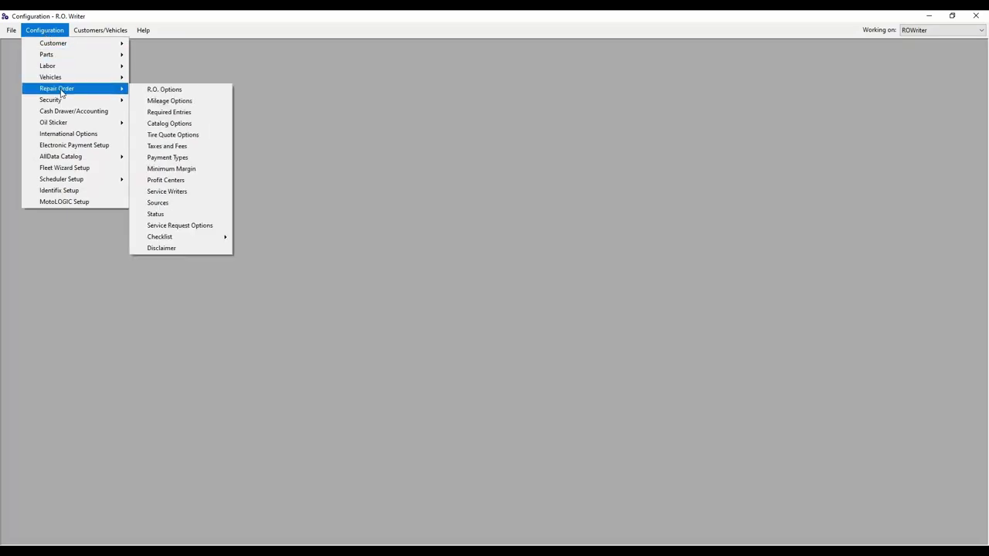
Step: Review the Tire Quote Options, checking Package 1's category and operation lists and the alignment setting
left_click(179, 134)
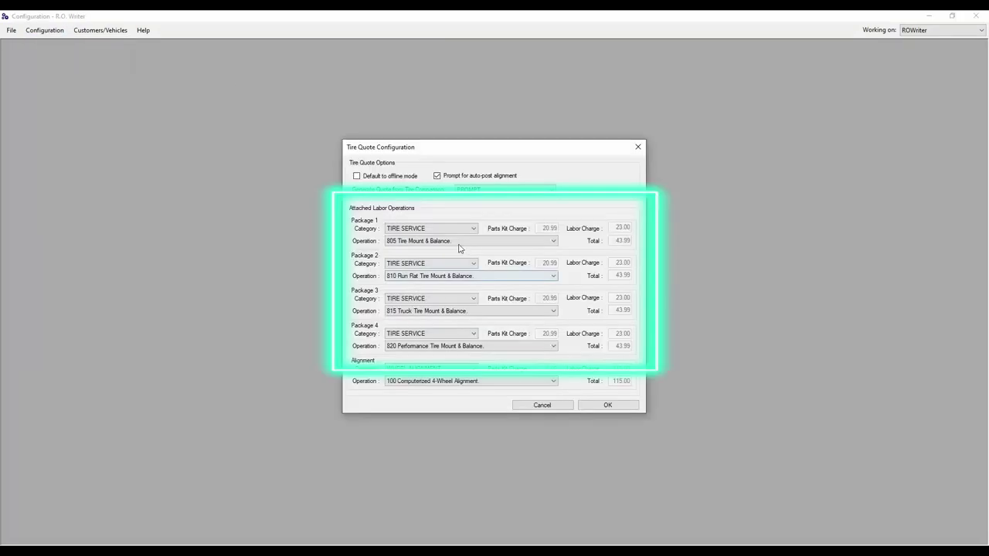
left_click(473, 229)
left_click(474, 229)
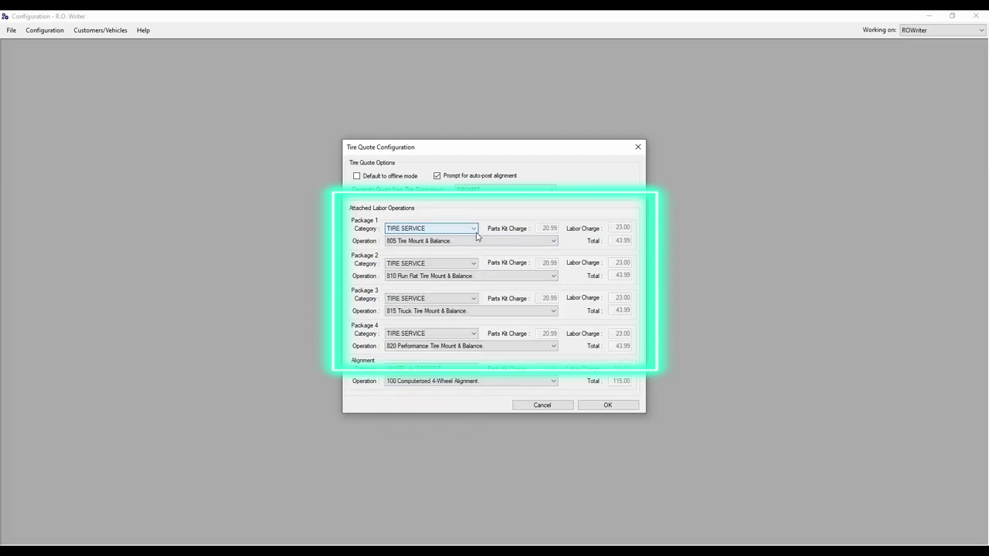
left_click(479, 241)
left_click(488, 242)
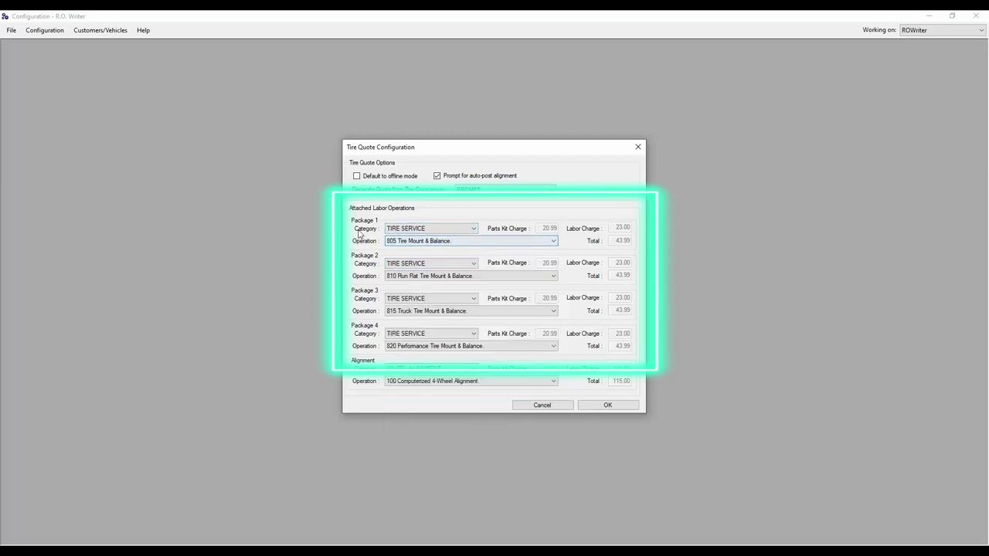
left_click(410, 384)
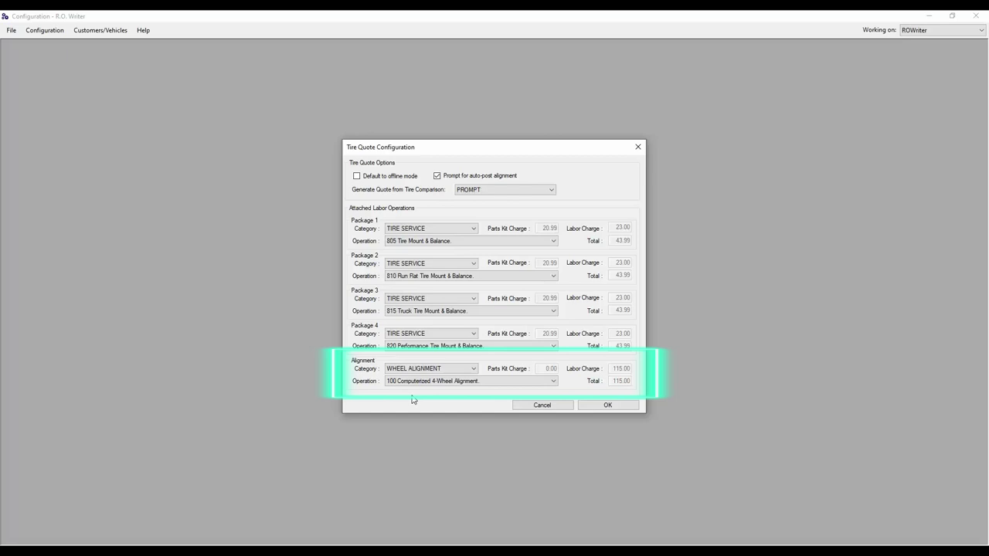
left_click(473, 369)
left_click(474, 369)
left_click(474, 381)
left_click(474, 381)
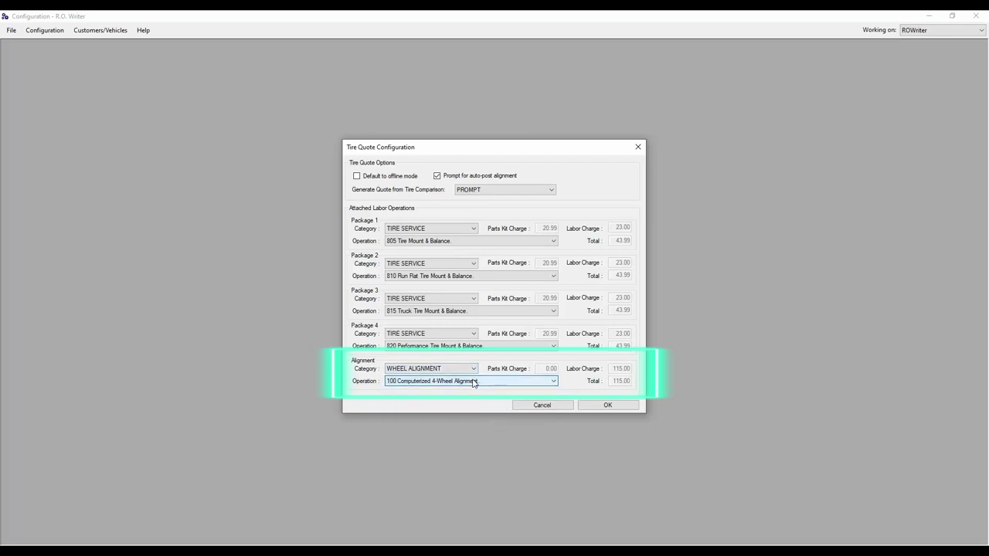